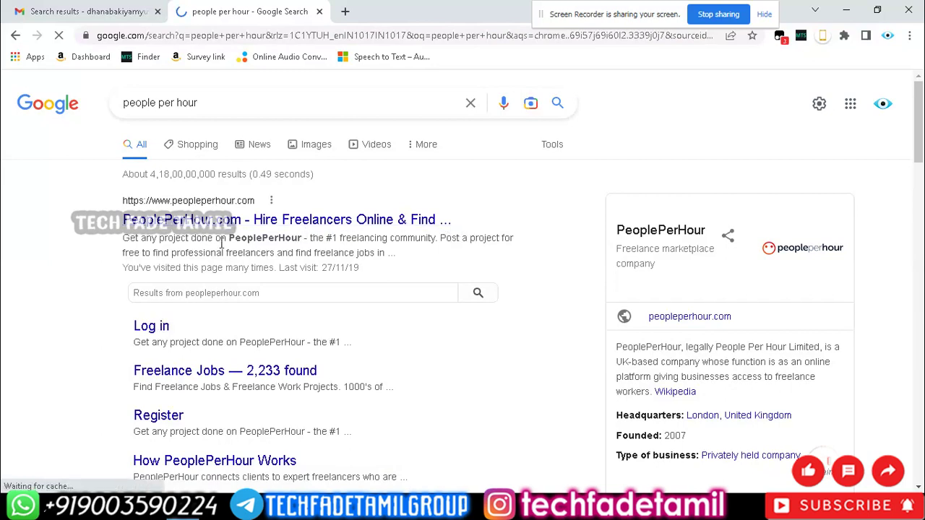
# Open the PeoplePerHour site from the search results and go to its FREELANCER? registration page.
pyautogui.click(352, 220)
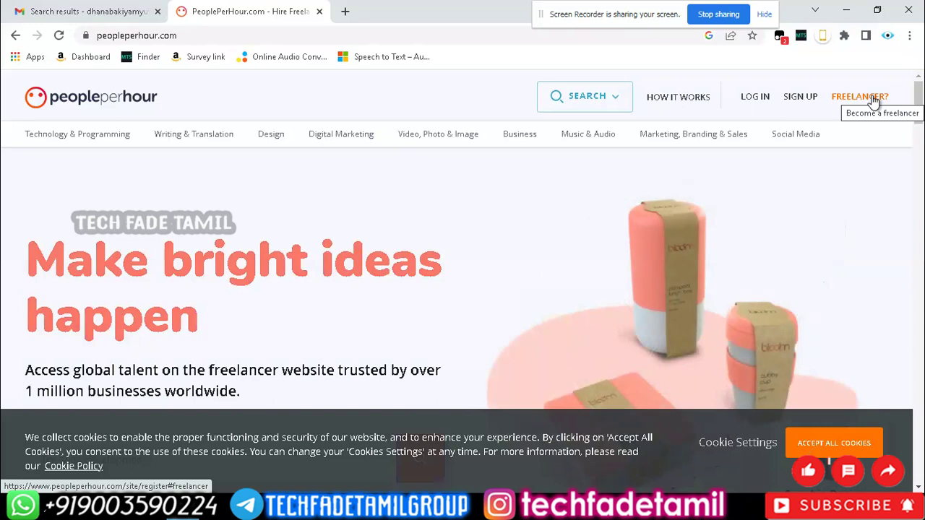
pyautogui.click(873, 99)
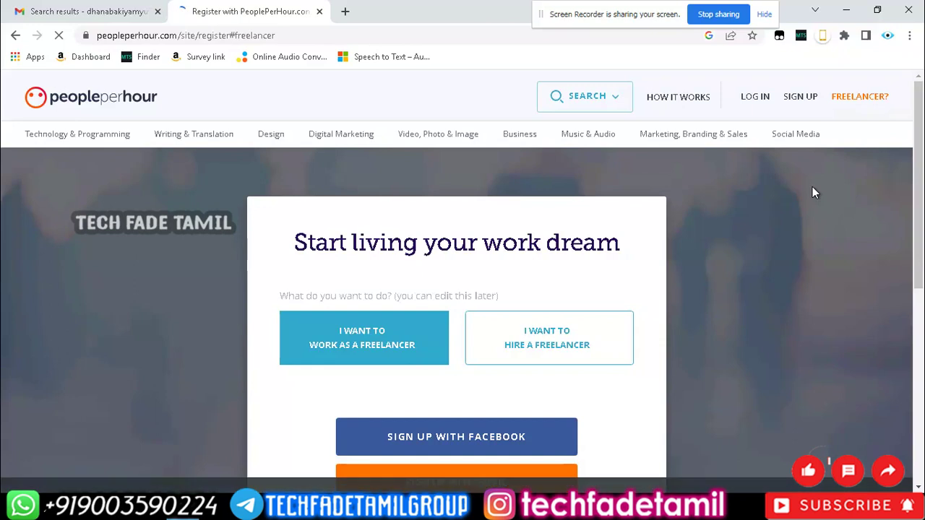
# Accept all cookies and choose to sign up with an e-mail address.
pyautogui.click(834, 443)
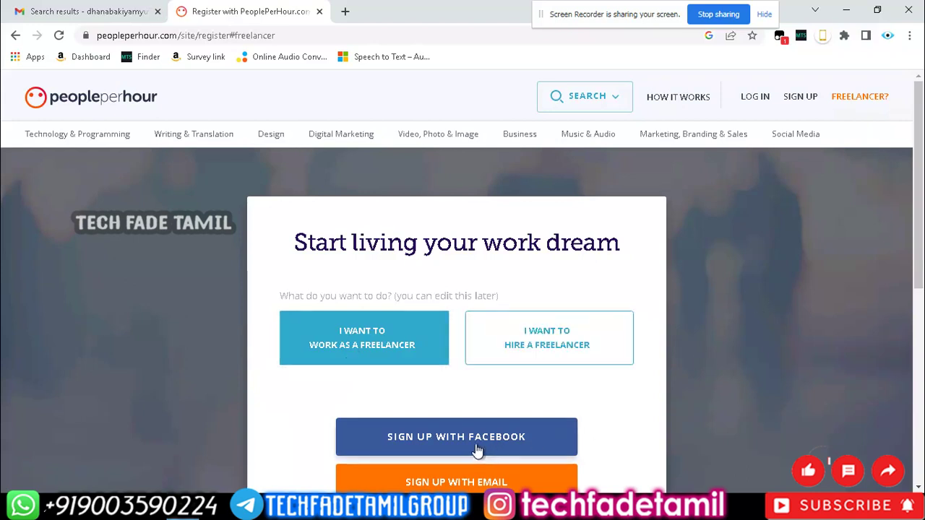
pyautogui.scroll(-2, 691, 428)
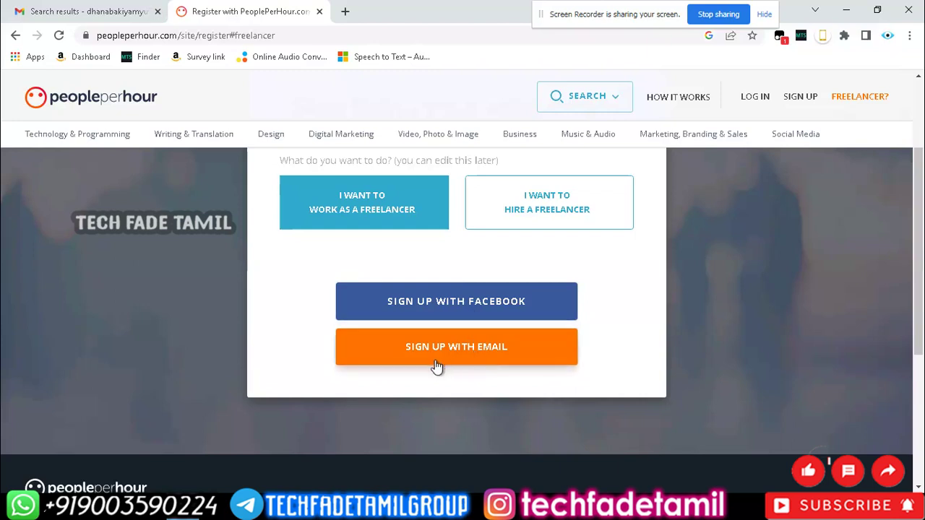
pyautogui.click(488, 356)
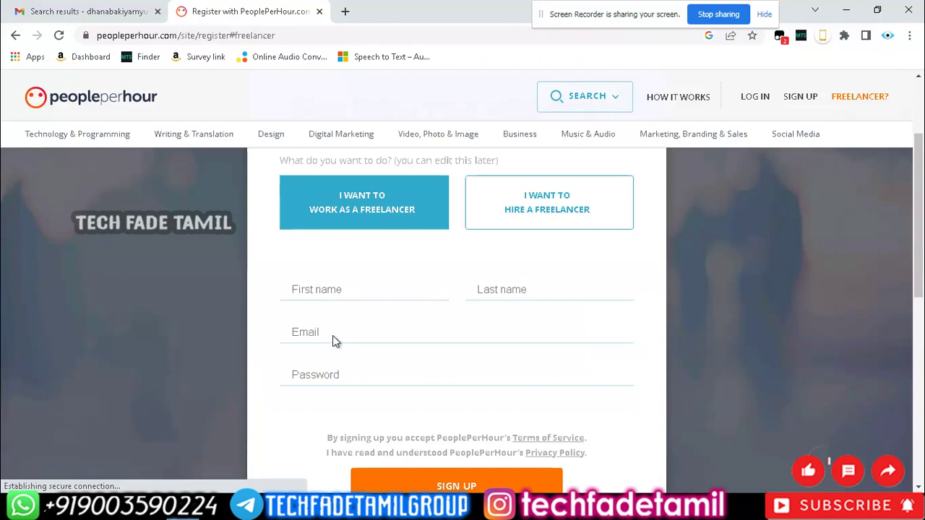
# Fill in the user's first name, last name and e-mail address on the sign-up form.
pyautogui.click(345, 288)
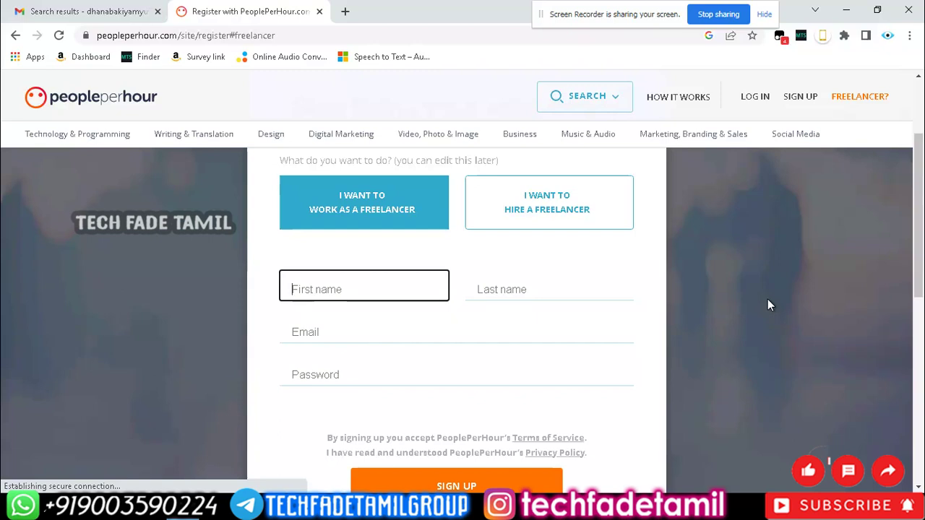
pyautogui.press('Tab')
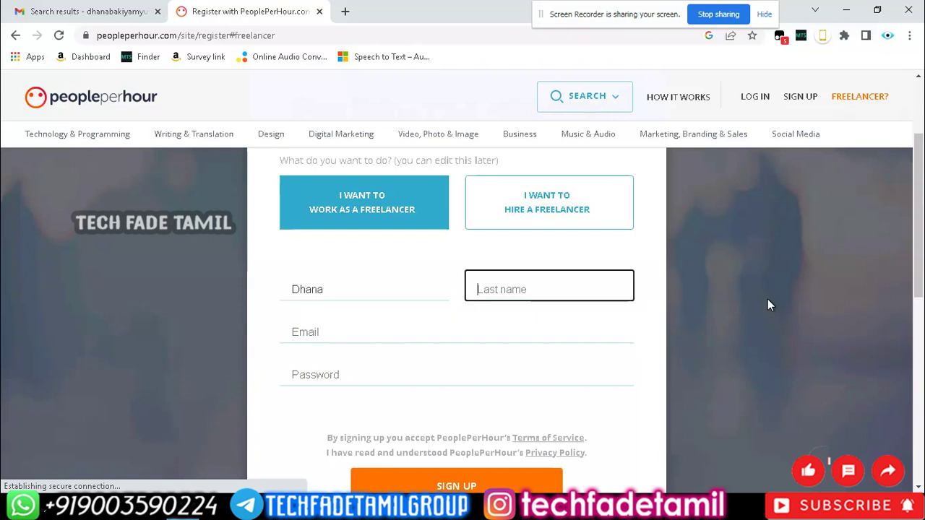
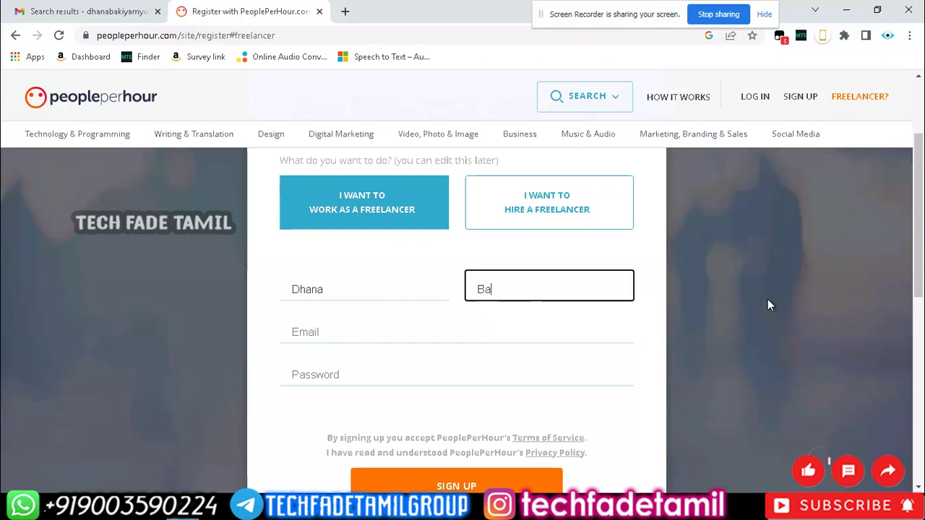
pyautogui.press('Tab')
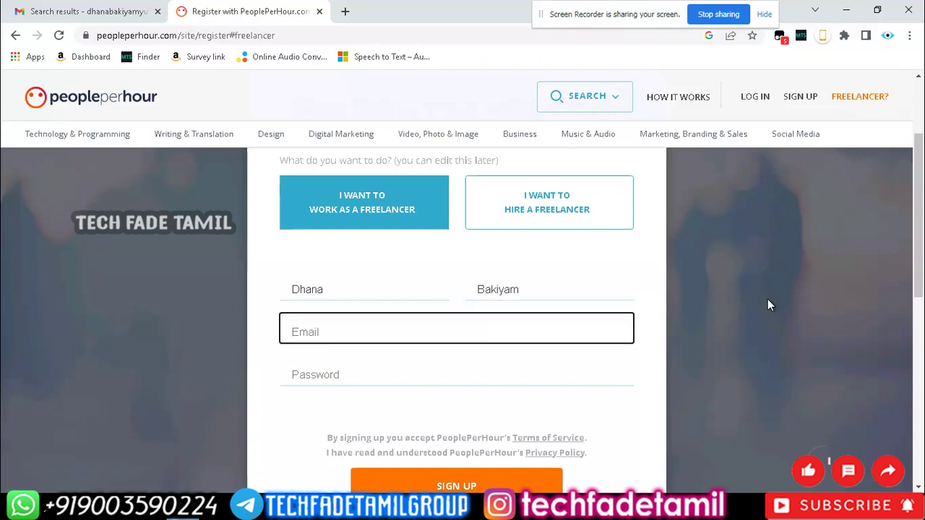
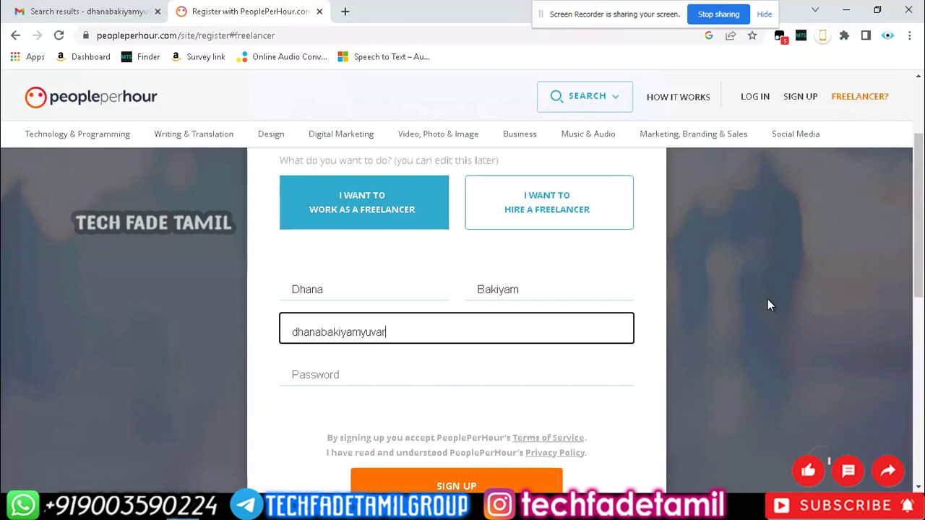
# Enter the account password and submit the freelancer sign-up.
pyautogui.press('Tab')
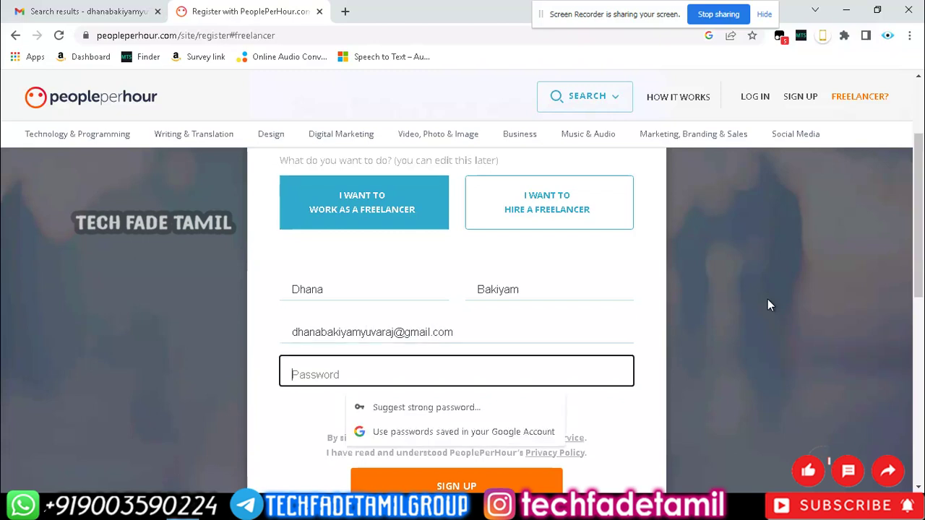
pyautogui.write('••••••••••')
pyautogui.press('Tab')
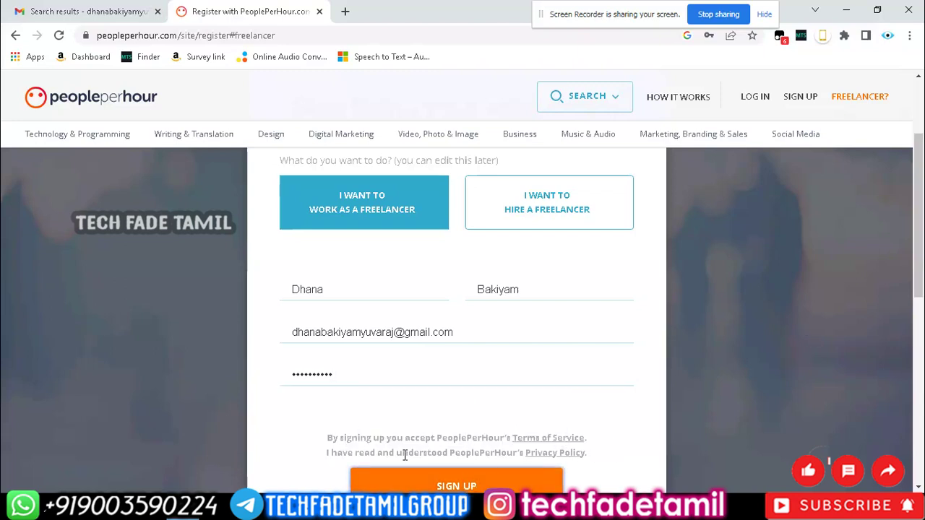
pyautogui.scroll(-2, 620, 434)
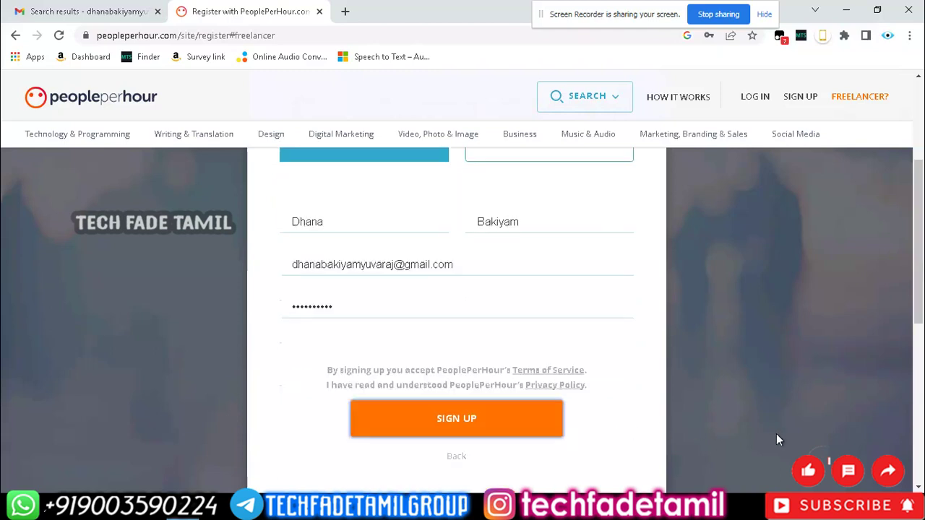
pyautogui.press('Return')
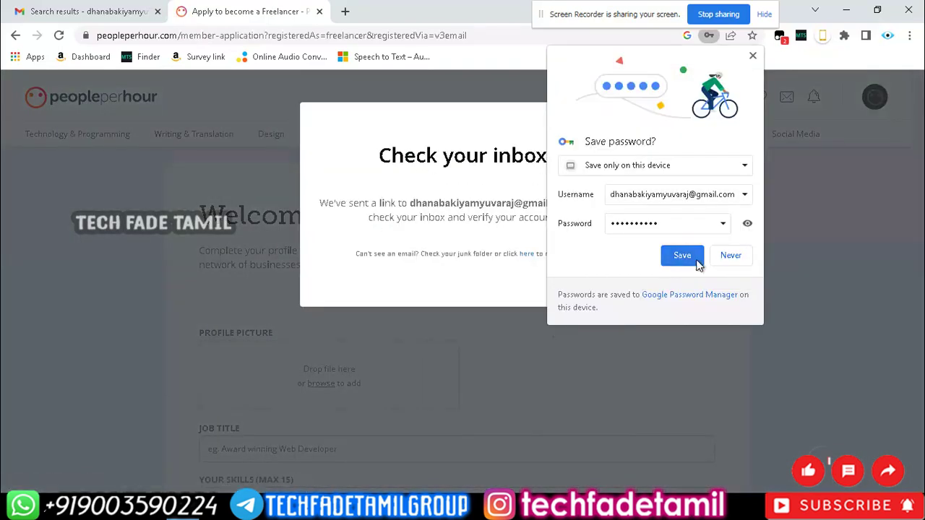
# Save the new password in the browser, then refresh the full Gmail inbox.
pyautogui.click(698, 262)
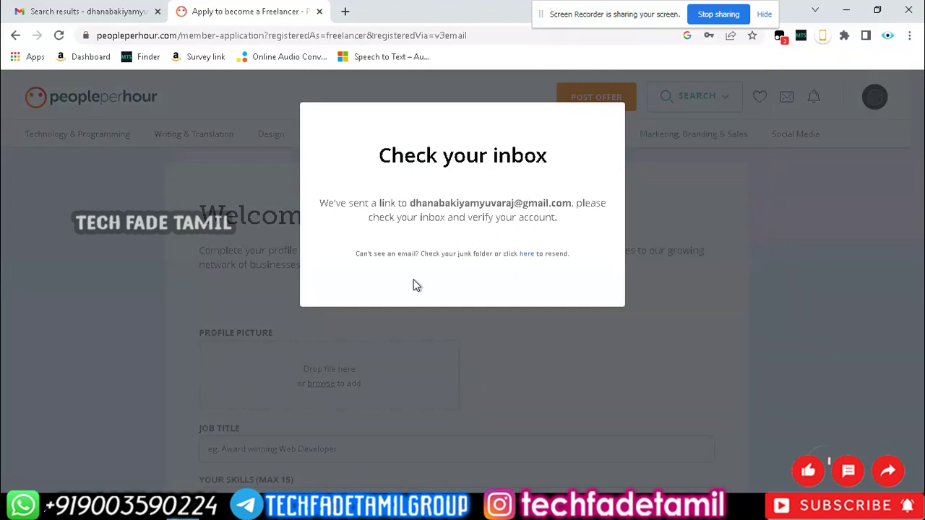
pyautogui.click(51, 8)
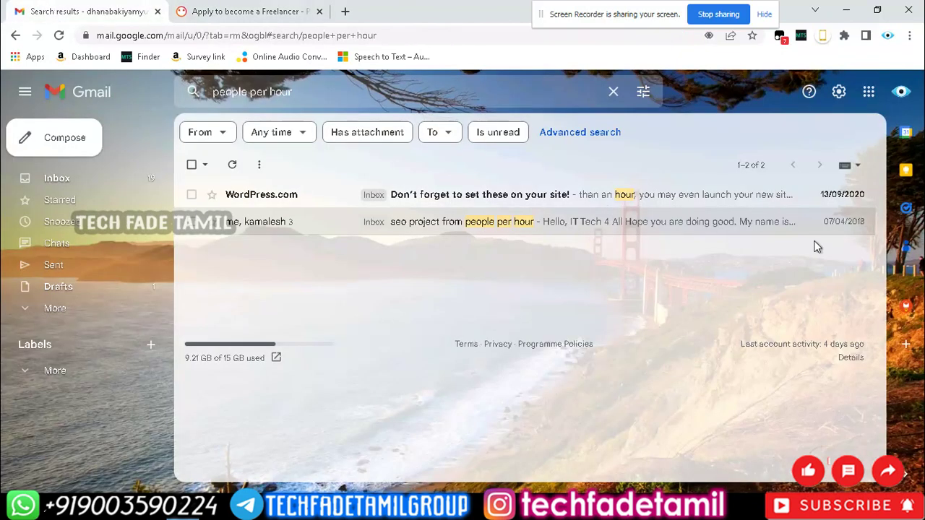
pyautogui.click(57, 177)
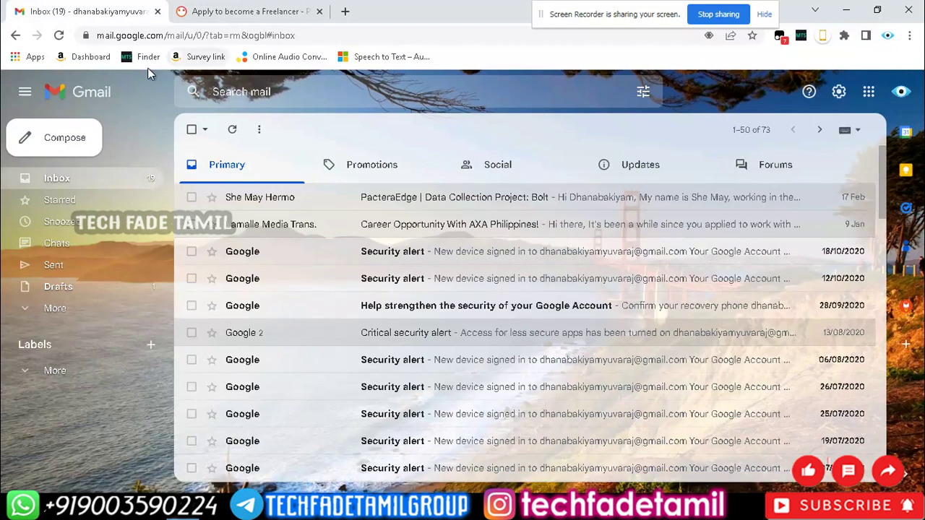
pyautogui.click(235, 135)
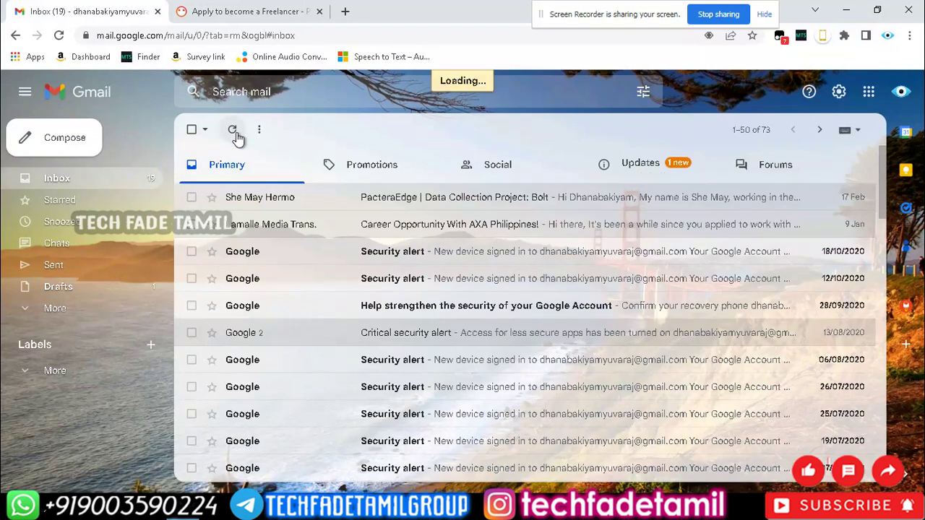
# Open the 'Activate your account' email under Updates and activate the PeoplePerHour account.
pyautogui.click(714, 185)
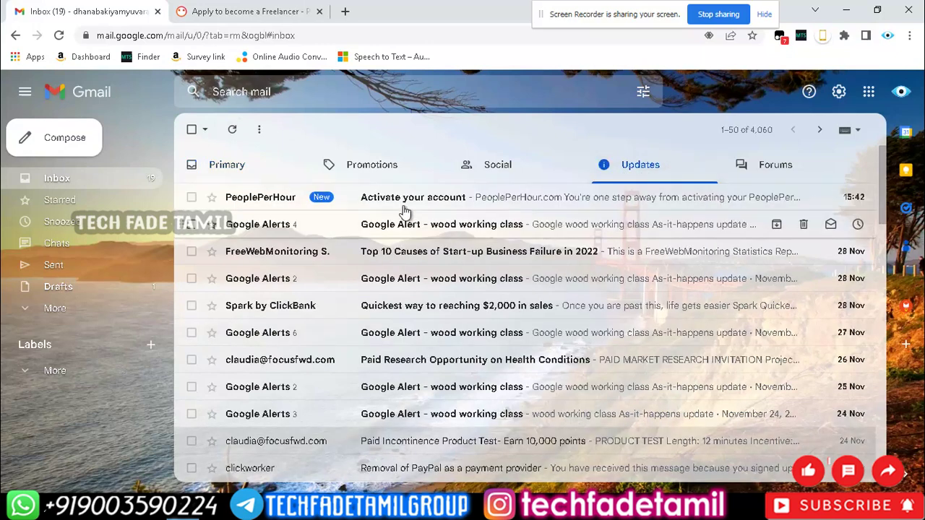
pyautogui.click(405, 207)
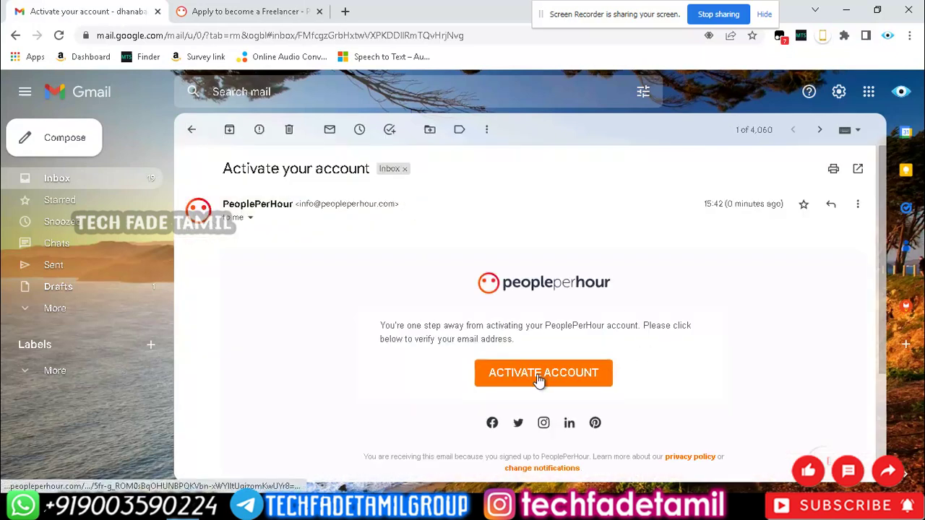
pyautogui.click(538, 376)
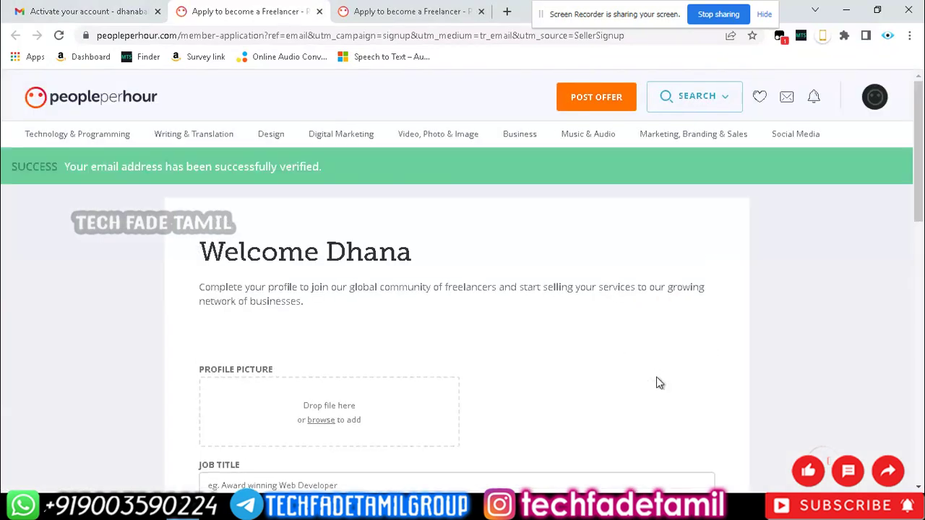
# Scroll down the profile-completion form to the empty Job Title field.
pyautogui.scroll(-2, 698, 329)
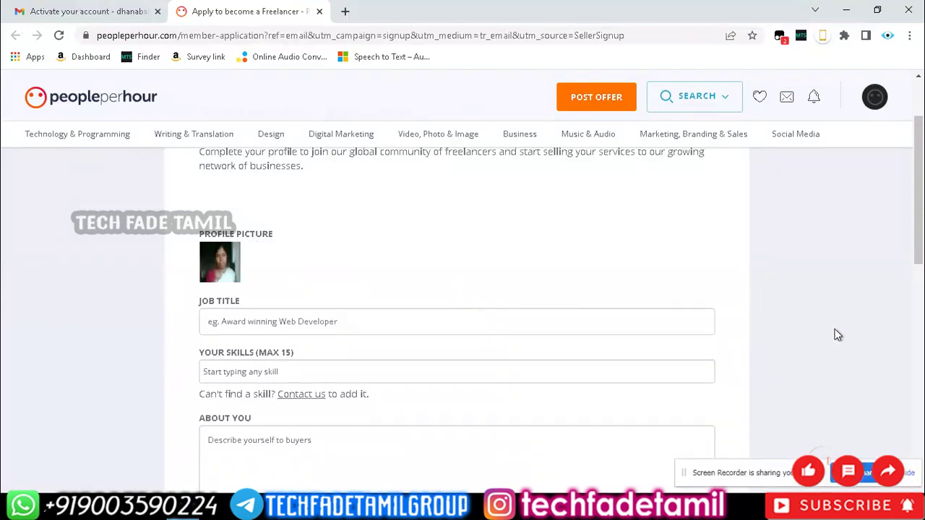
pyautogui.scroll(-2, 835, 334)
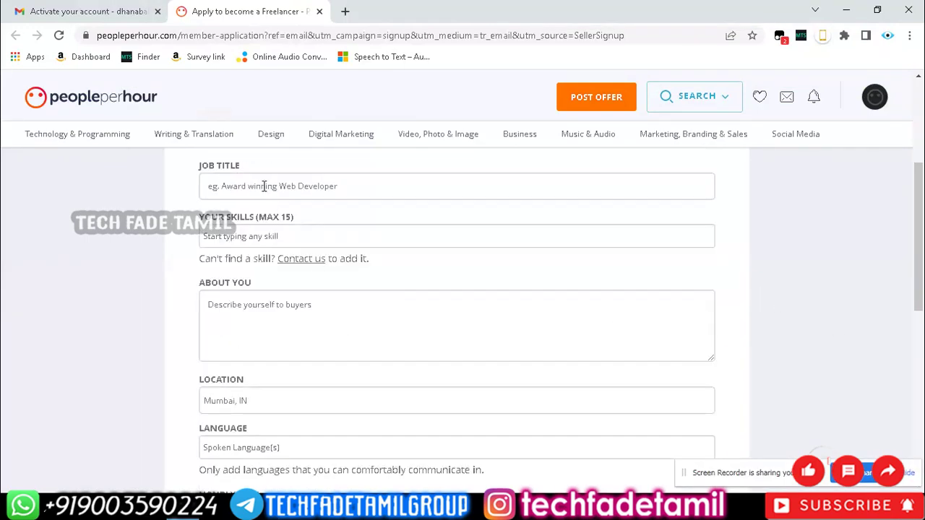
pyautogui.click(293, 186)
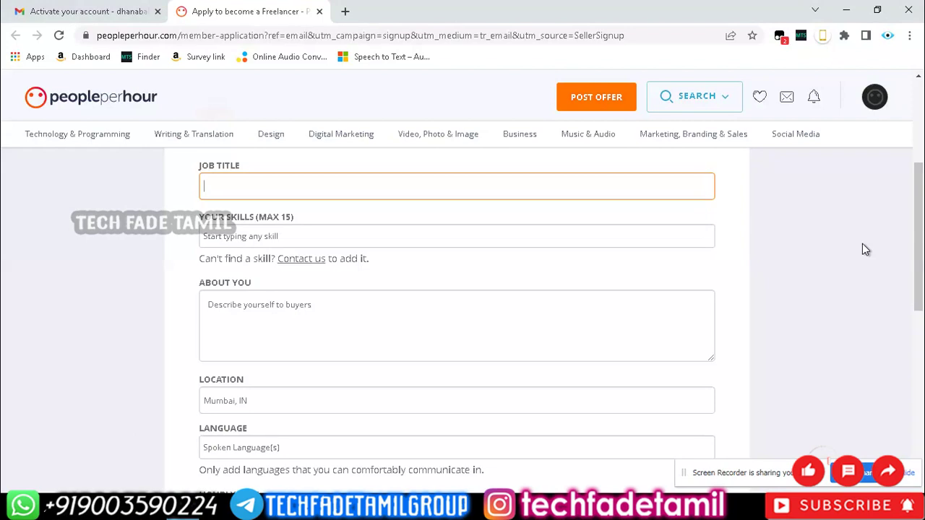
# Enter job title 'Data Entry Clerk' and add skills Data entry, Transcription and English translation.
pyautogui.write('Data Entry Clerk')
pyautogui.click(333, 235)
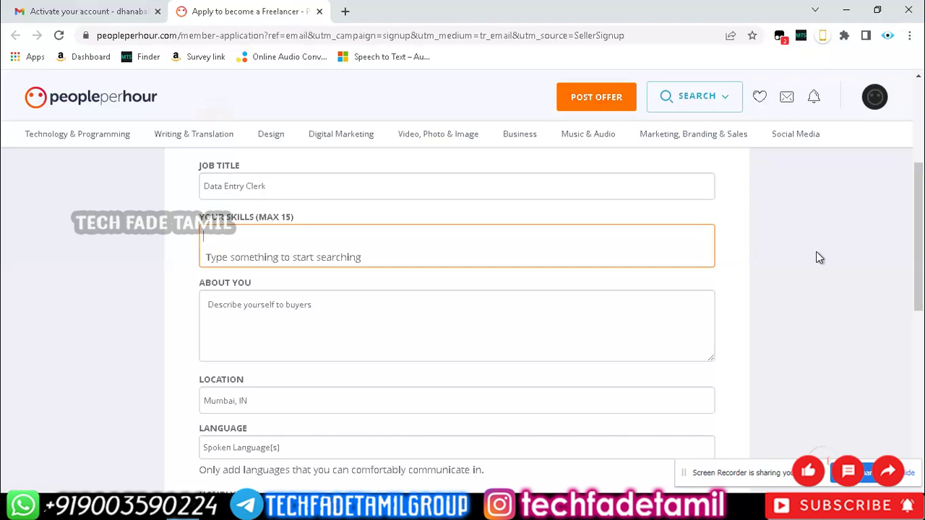
pyautogui.write('Data entry')
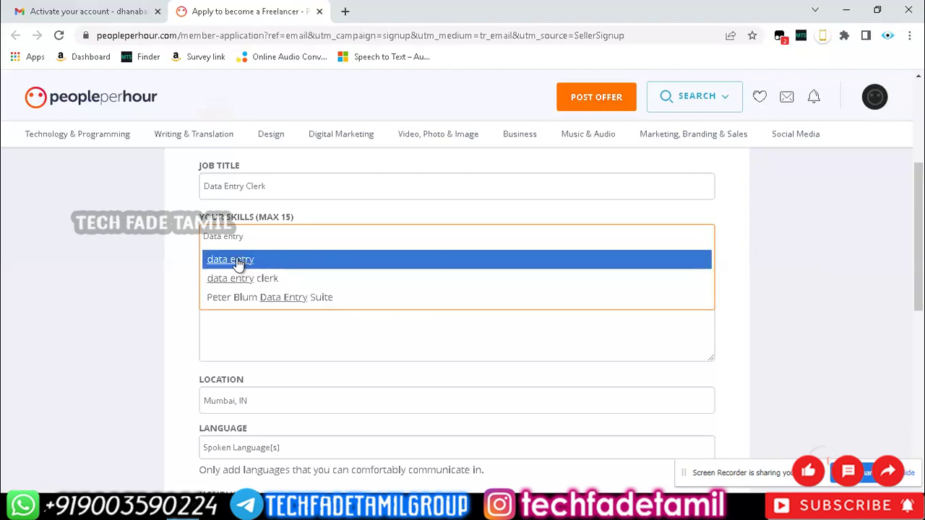
pyautogui.click(239, 261)
pyautogui.write('Transcript')
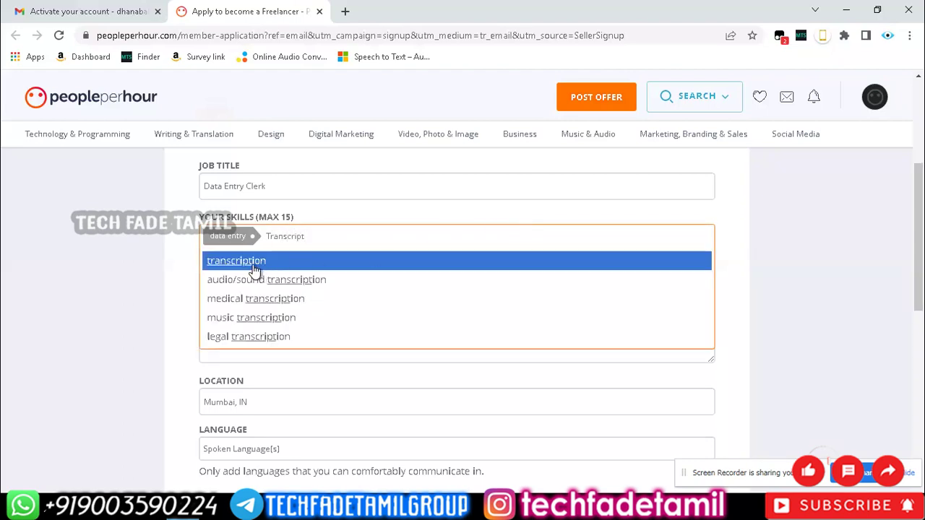
pyautogui.click(229, 262)
pyautogui.write('T')
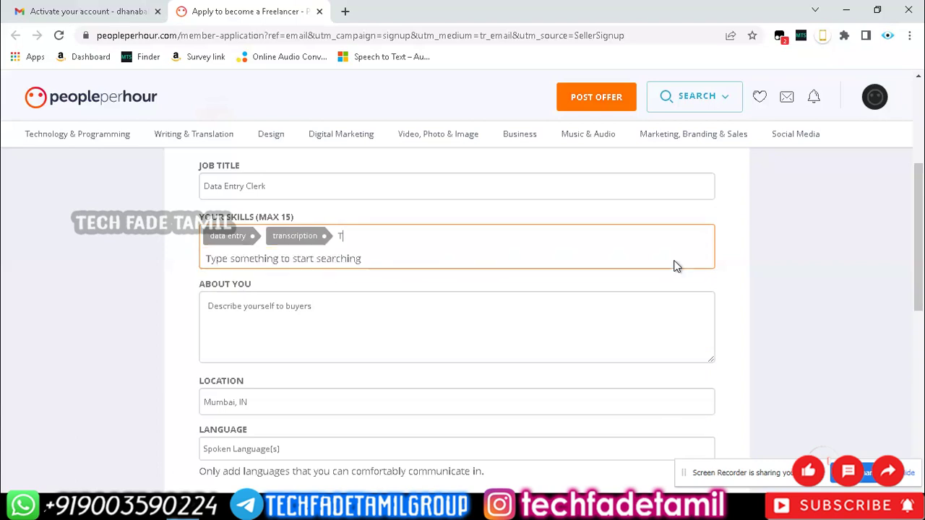
pyautogui.write('ranlsation')
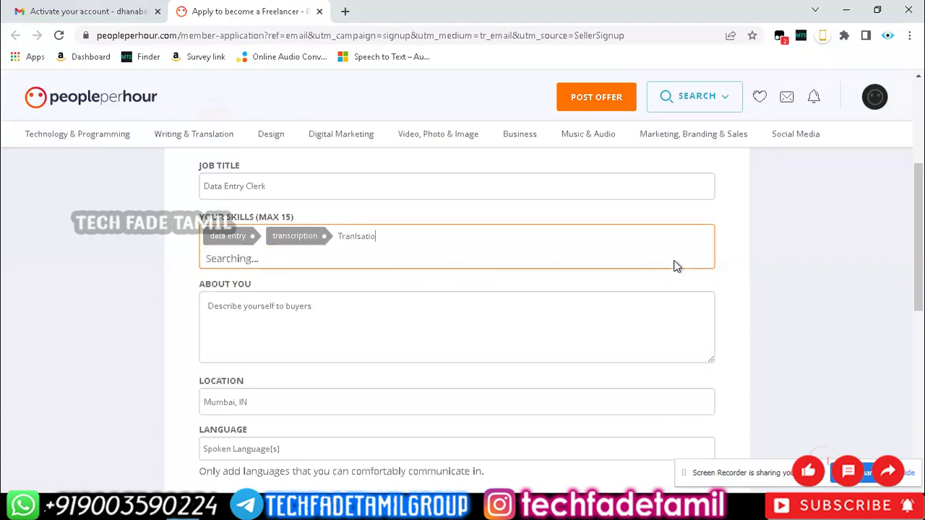
pyautogui.press('BackSpace')
pyautogui.press('BackSpace')
pyautogui.press('BackSpace')
pyautogui.press('BackSpace')
pyautogui.press('BackSpace')
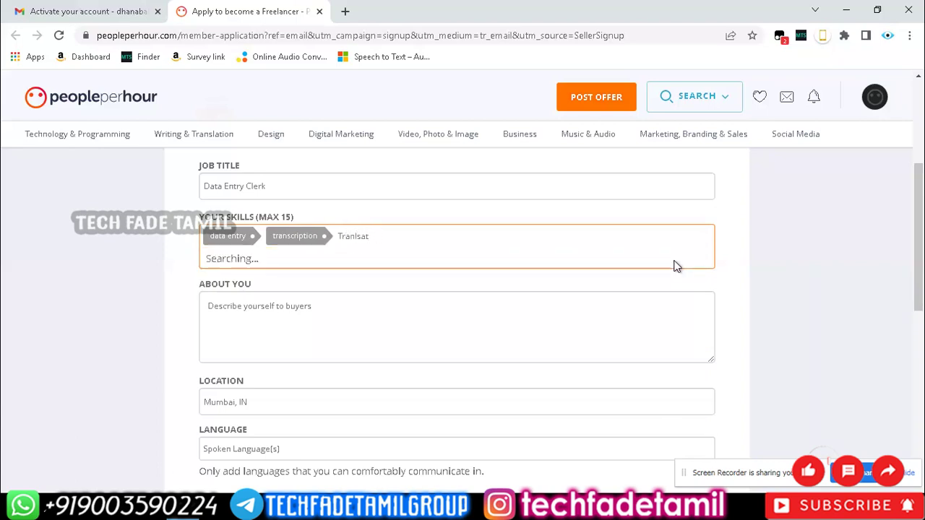
pyautogui.press('BackSpace')
pyautogui.press('BackSpace')
pyautogui.write('slation')
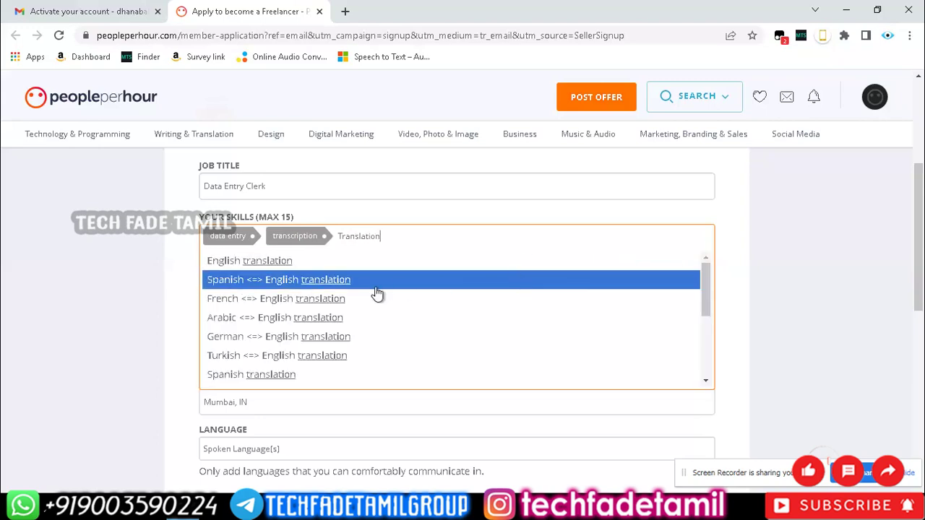
pyautogui.click(252, 261)
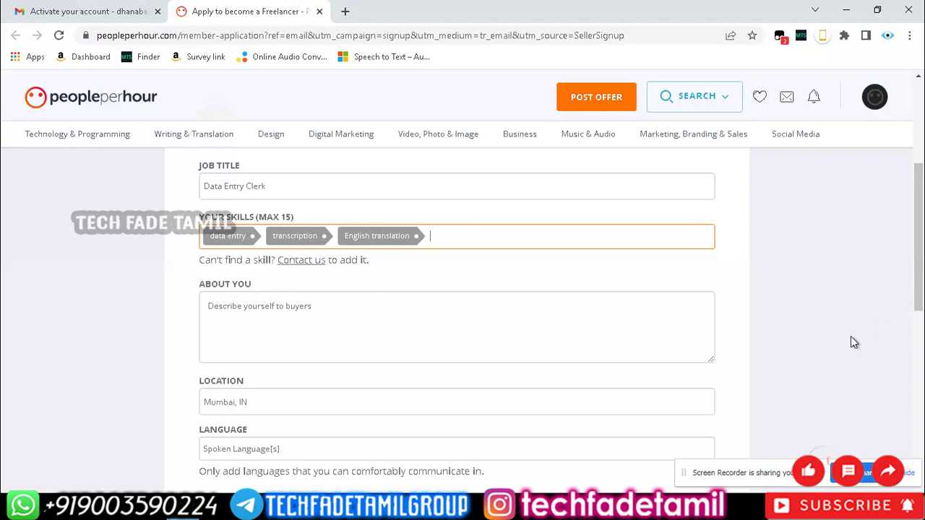
# Start the About You text: 'I'm a Data Entry Clerk with 5 years experience…' at flexible runtime.
pyautogui.scroll(-1, 756, 310)
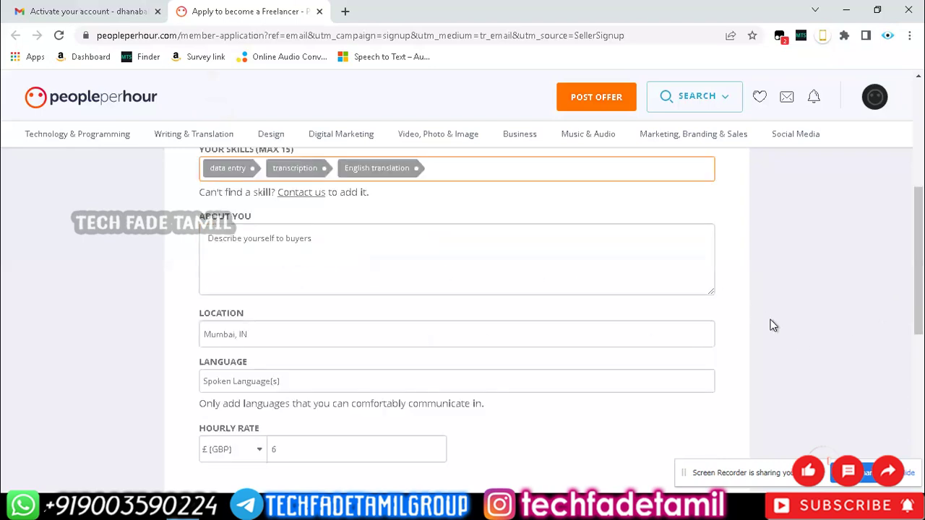
pyautogui.click(363, 248)
pyautogui.click(557, 330)
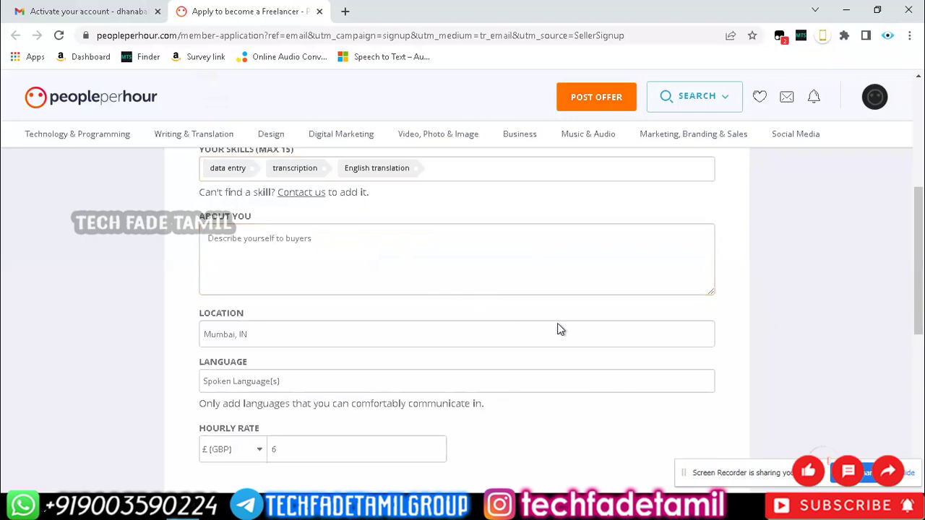
pyautogui.click(367, 265)
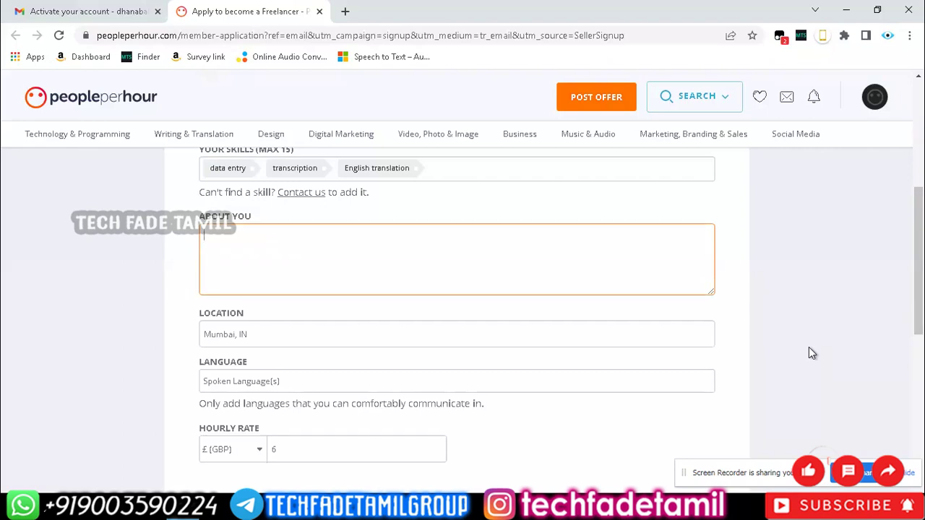
pyautogui.write('m a Data Entry Clerk with 5 years e')
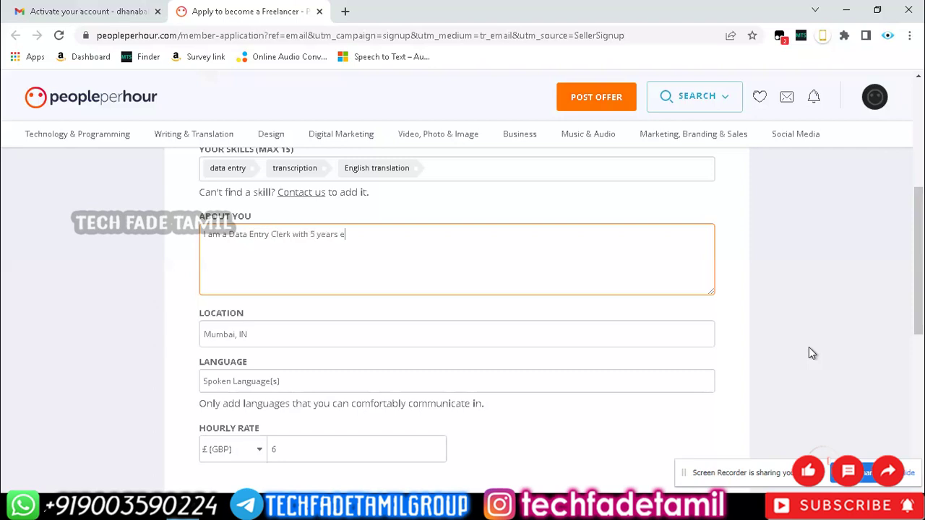
pyautogui.write('xperience and I can Handle more ')
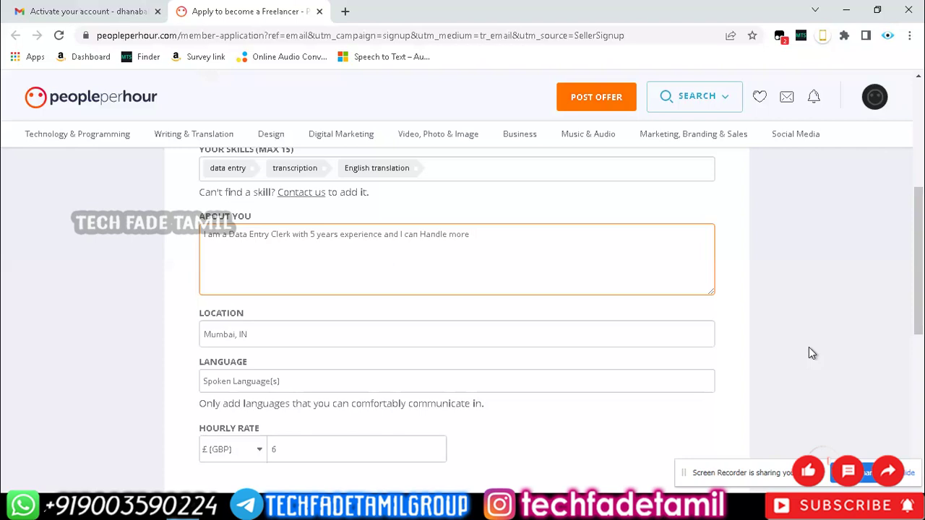
pyautogui.write('bunch of project at flexible runtime . I will ')
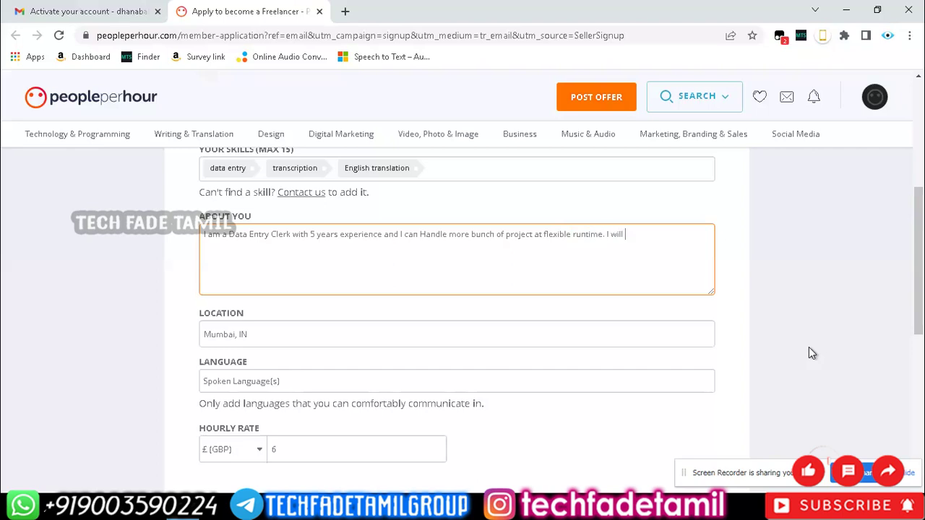
pyautogui.write('complete with your independent in')
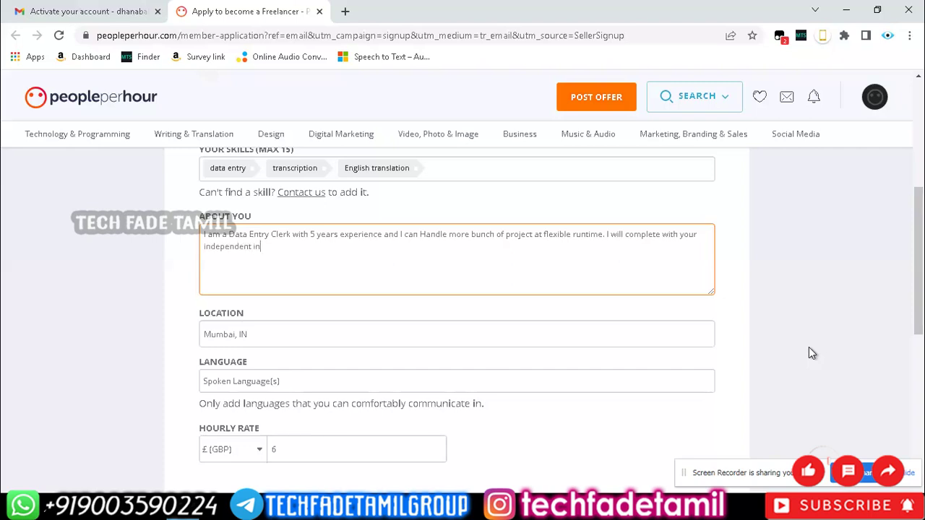
# Finish About You with instructions or guidelines, a hire request and 'available at anytime to go.', signing off 'Thanks'.
pyautogui.write('strucation')
pyautogui.press('BackSpace')
pyautogui.press('BackSpace')
pyautogui.write('tions and ')
pyautogui.write('gui')
pyautogui.press('BackSpace')
pyautogui.press('BackSpace')
pyautogui.press('BackSpace')
pyautogui.press('BackSpace')
pyautogui.press('BackSpace')
pyautogui.write('or guidelines . If you l')
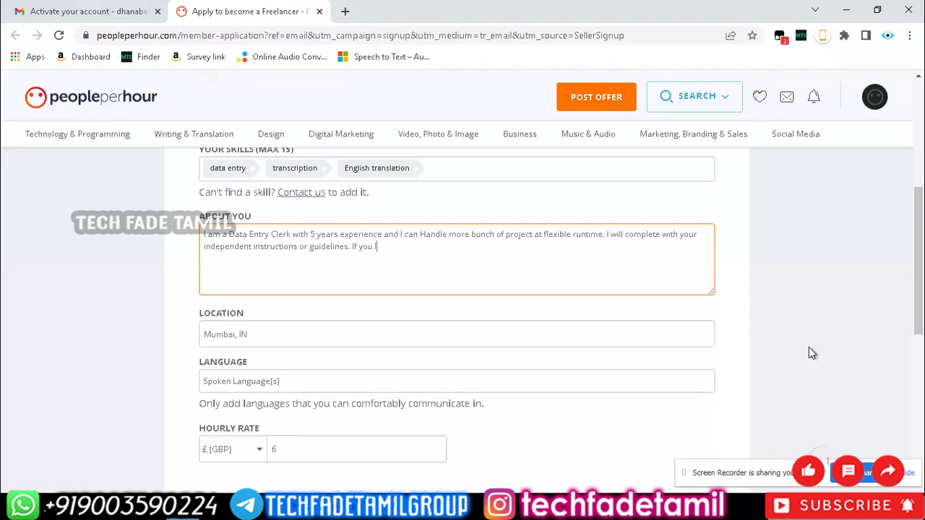
pyautogui.write('ike my profile')
pyautogui.write(', Please hir')
pyautogui.write('e me to get st')
pyautogui.write('art')
pyautogui.write(' because I am a')
pyautogui.write('vialable')
pyautogui.press('BackSpace')
pyautogui.press('BackSpace')
pyautogui.press('BackSpace')
pyautogui.press('BackSpace')
pyautogui.press('BackSpace')
pyautogui.press('BackSpace')
pyautogui.press('BackSpace')
pyautogui.write('i')
pyautogui.press('BackSpace')
pyautogui.write('ailable')
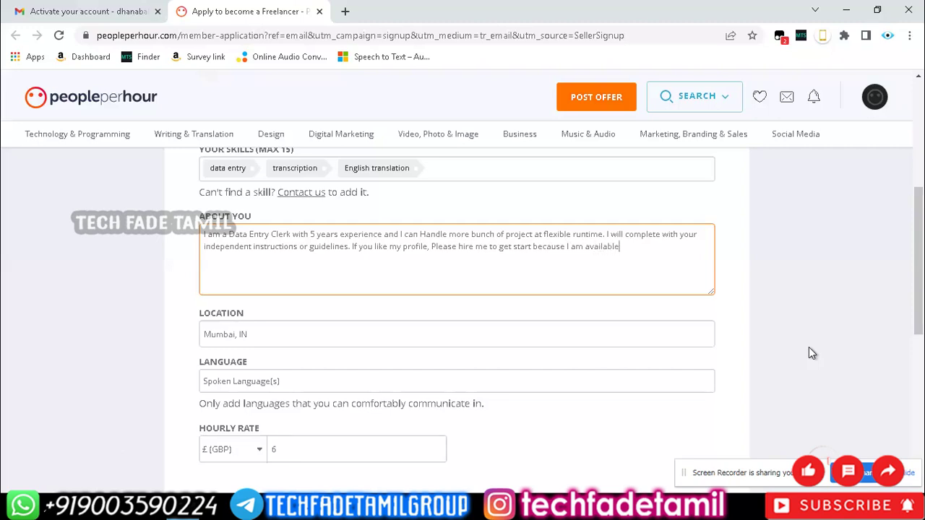
pyautogui.write(' at anytime to go.')
pyautogui.press('Return')
pyautogui.press('Return')
pyautogui.write('Thanks')
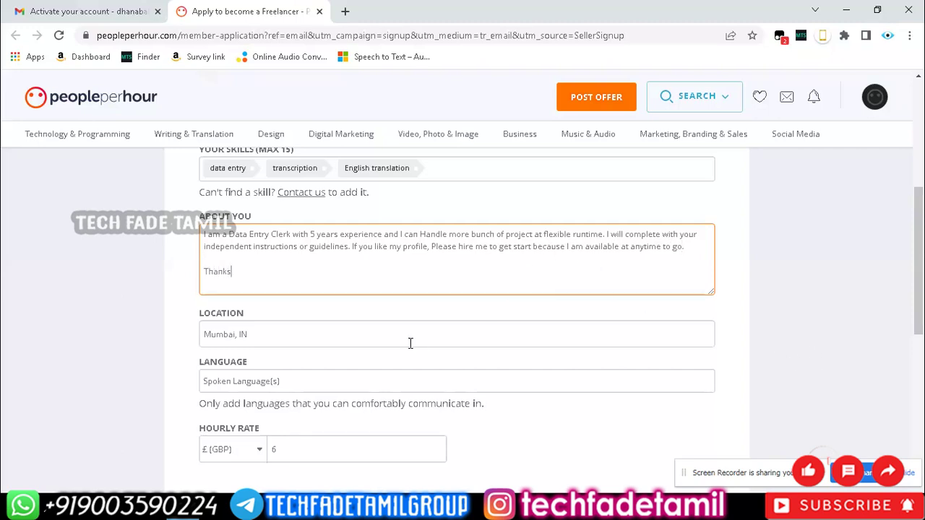
pyautogui.scroll(-1, 374, 337)
# Replace the location Mumbai, IN with Erode, IN from the suggestions.
pyautogui.click(292, 264)
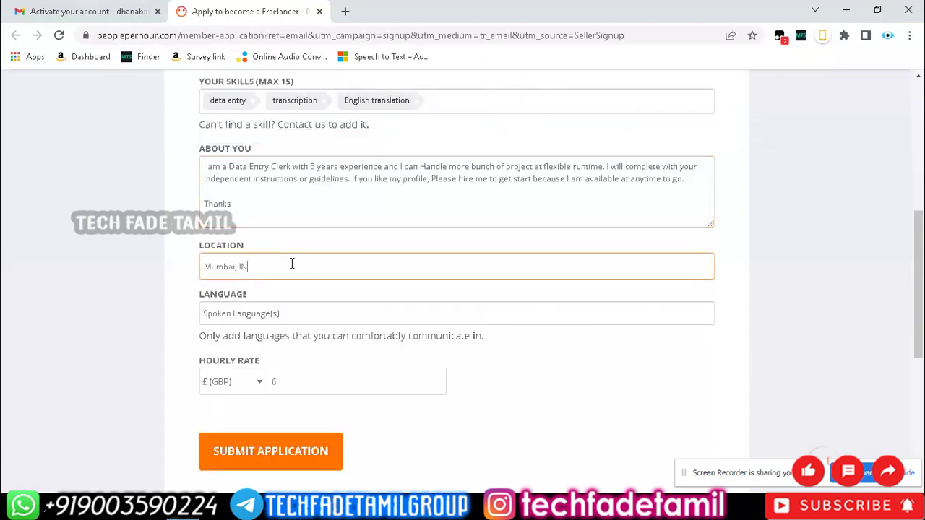
pyautogui.press('BackSpace')
pyautogui.press('BackSpace')
pyautogui.press('BackSpace')
pyautogui.press('BackSpace')
pyautogui.press('BackSpace')
pyautogui.press('BackSpace')
pyautogui.press('BackSpace')
pyautogui.press('BackSpace')
pyautogui.press('BackSpace')
pyautogui.press('BackSpace')
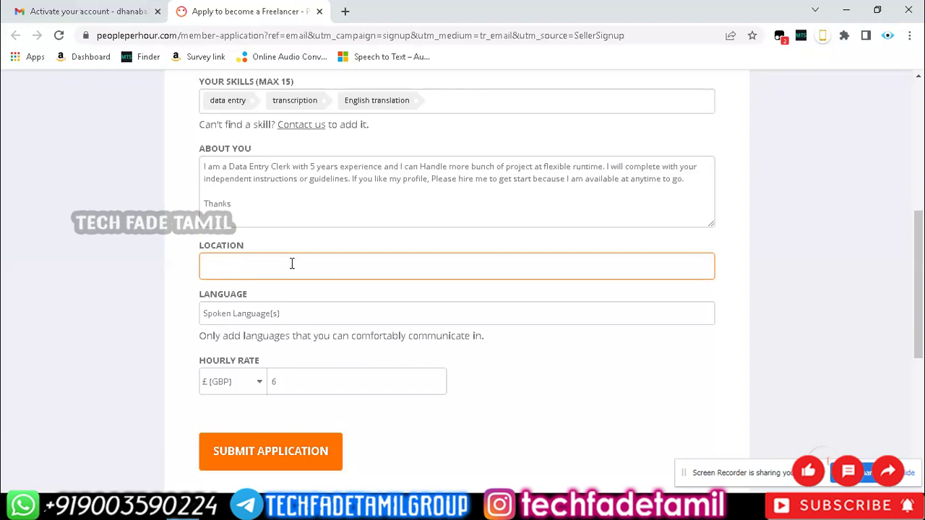
pyautogui.write('erode')
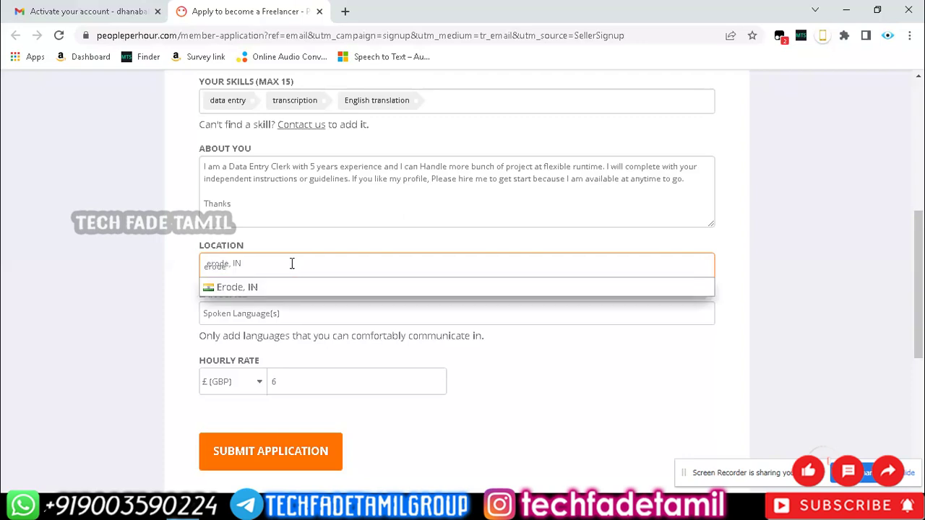
pyautogui.click(250, 287)
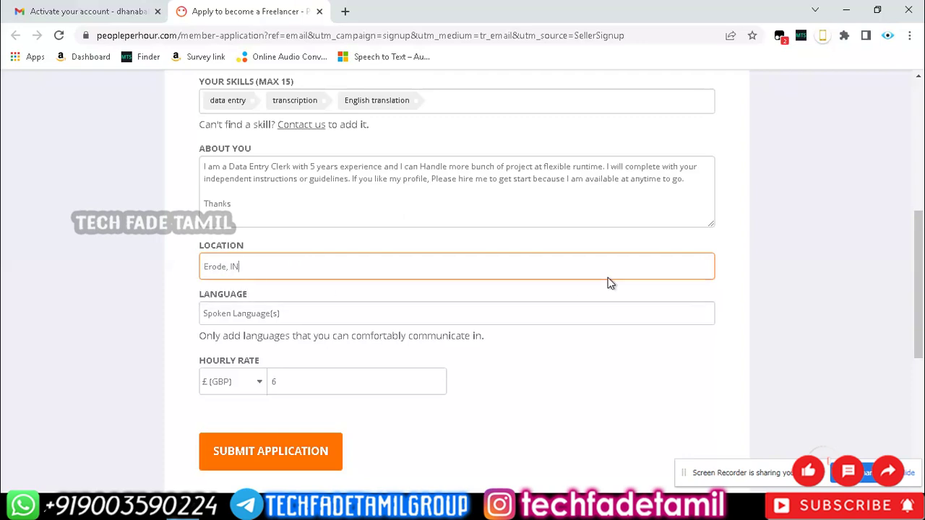
pyautogui.scroll(-1, 800, 285)
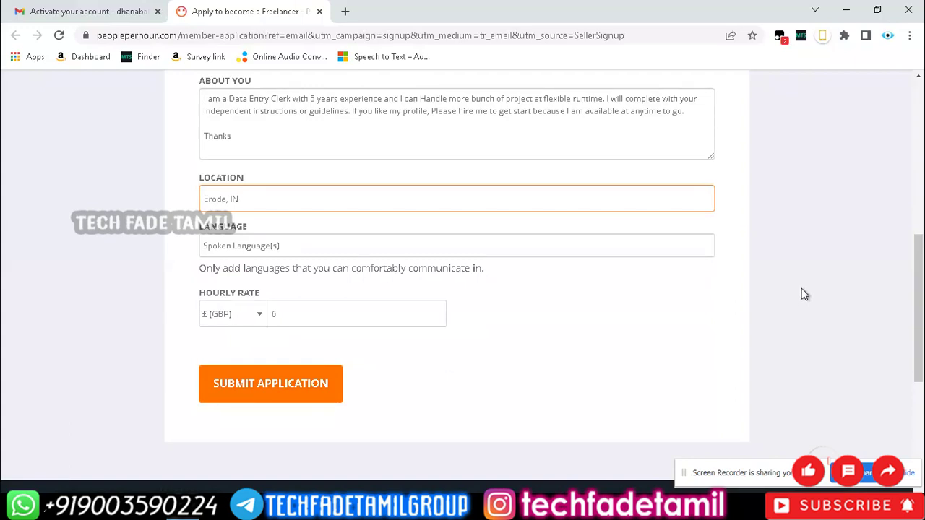
# Add English and Tamil as languages, adjust the hourly rate, and submit the application.
pyautogui.click(275, 246)
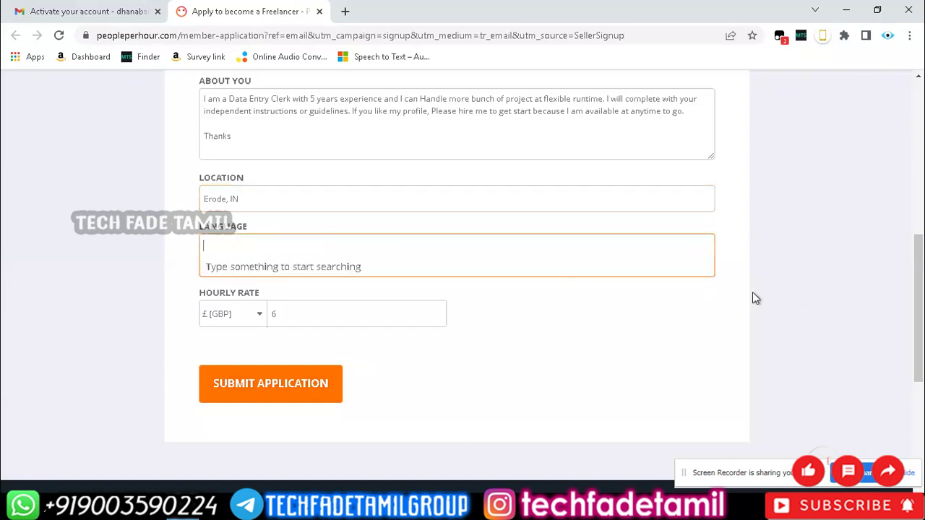
pyautogui.write('English')
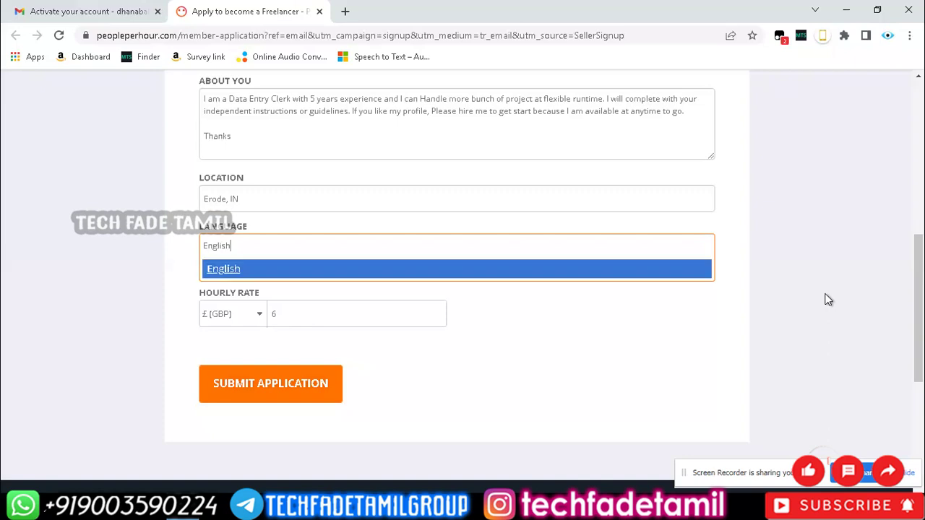
pyautogui.click(229, 273)
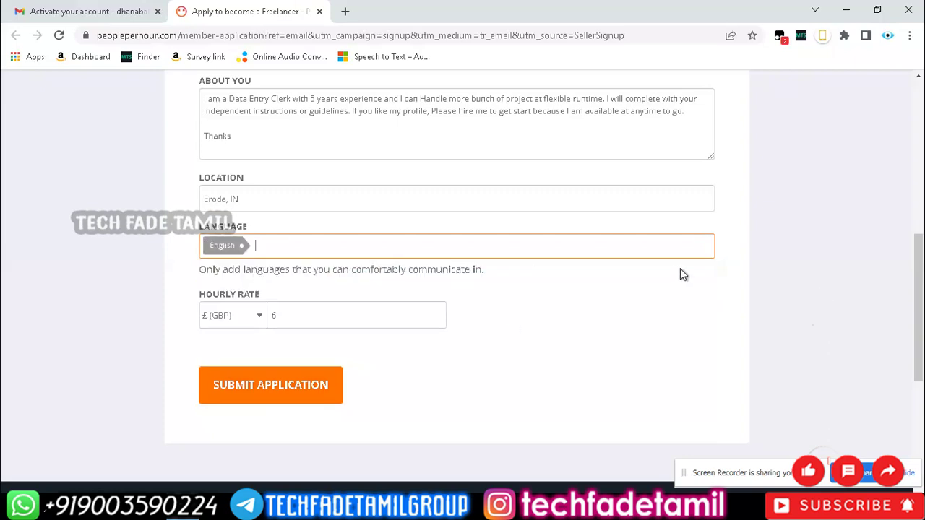
pyautogui.write('T')
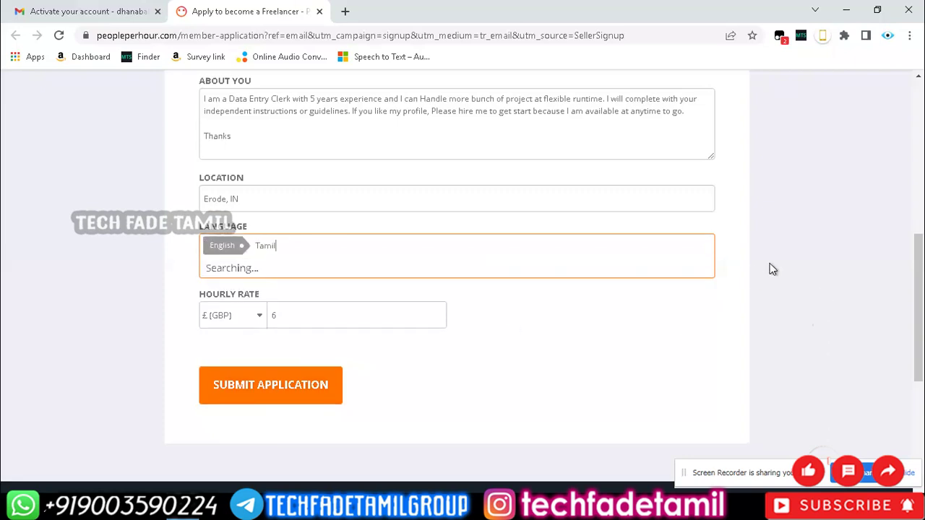
pyautogui.write('amil')
pyautogui.click(291, 274)
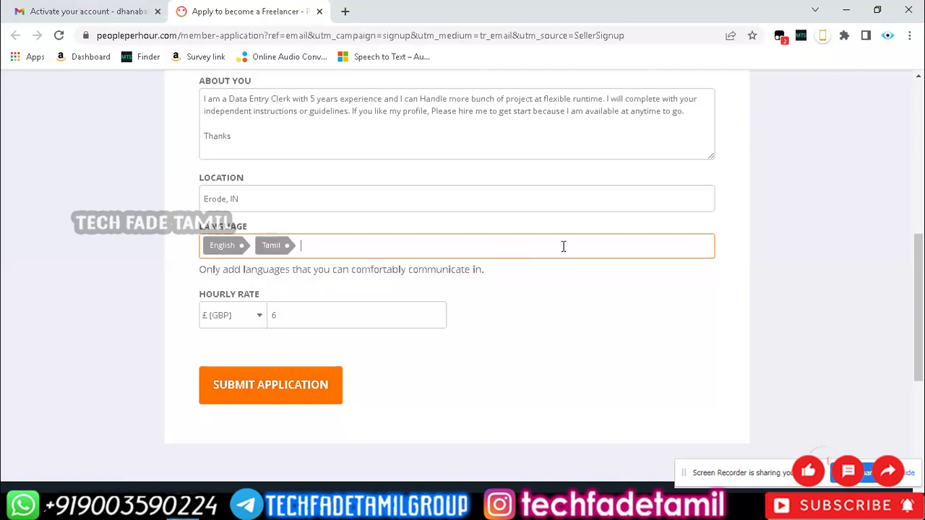
pyautogui.click(316, 316)
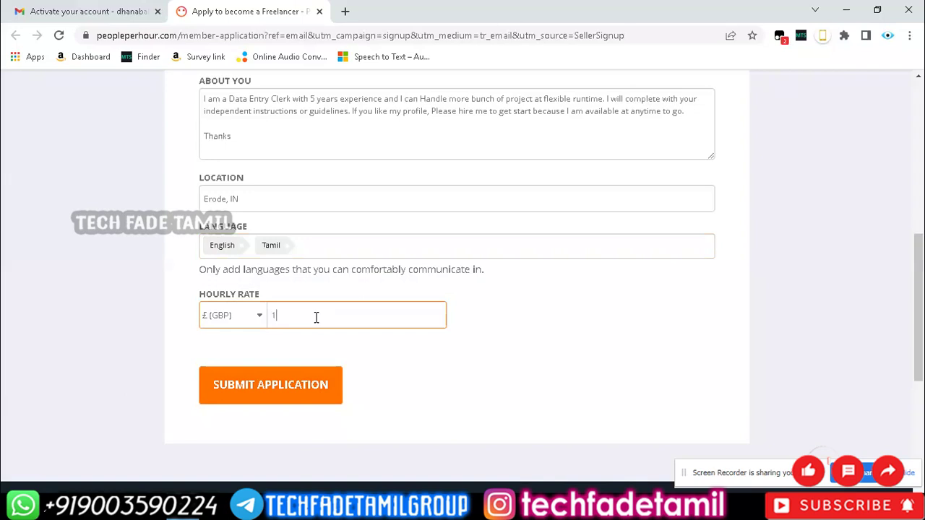
pyautogui.click(262, 397)
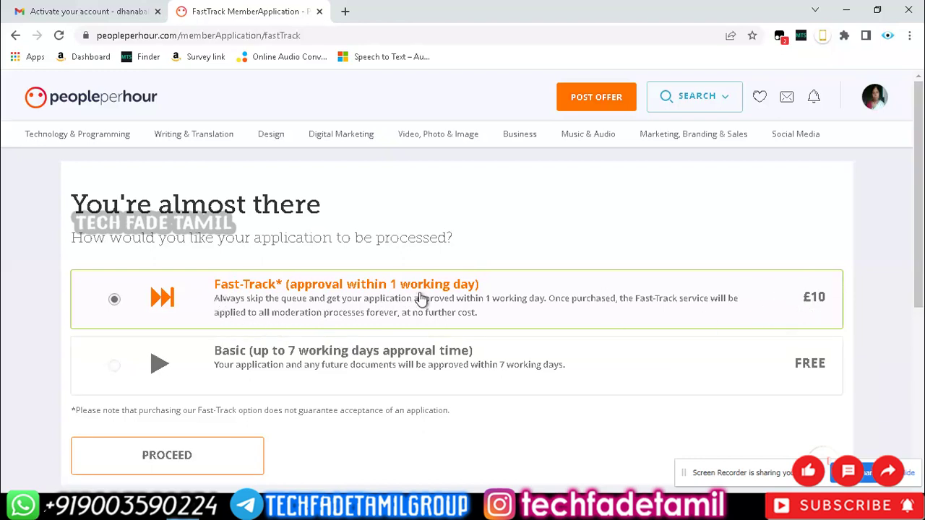
# Choose the free Basic approval option (up to 7 working days) and proceed.
pyautogui.scroll(-1, 727, 310)
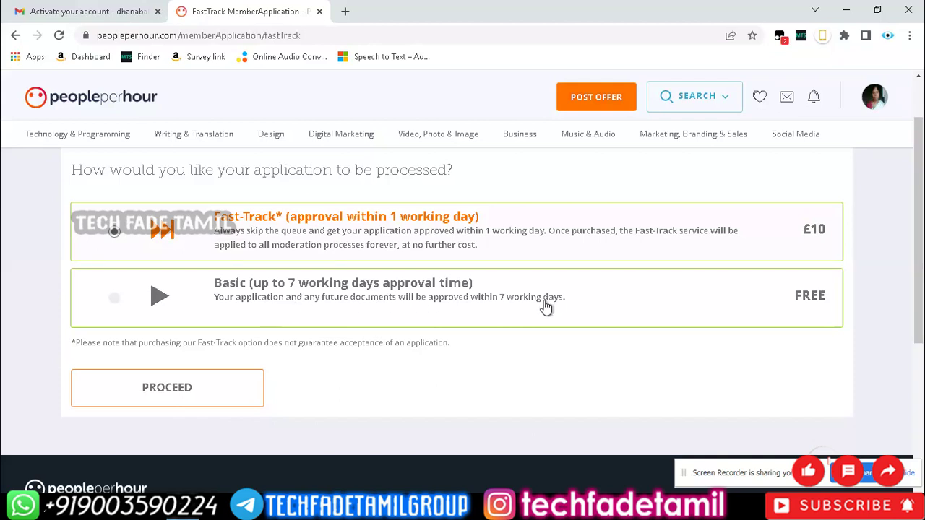
pyautogui.click(420, 306)
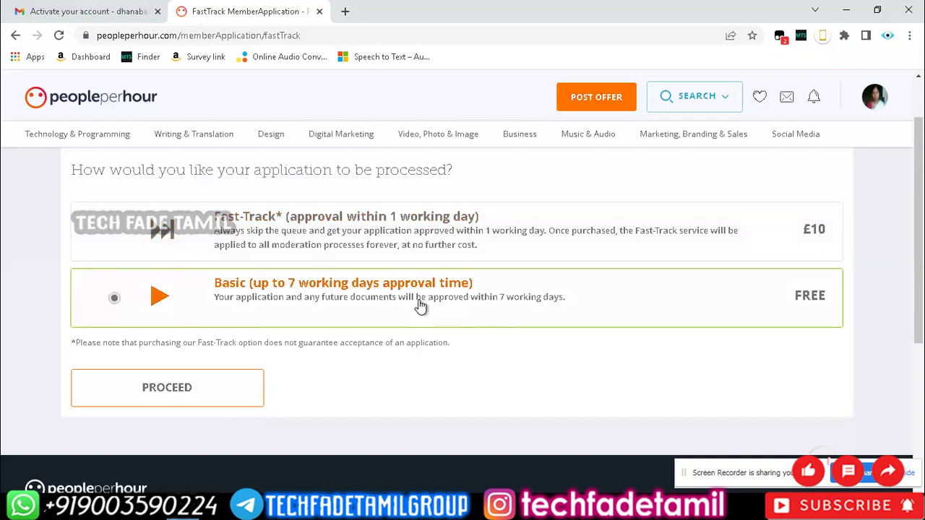
pyautogui.click(207, 400)
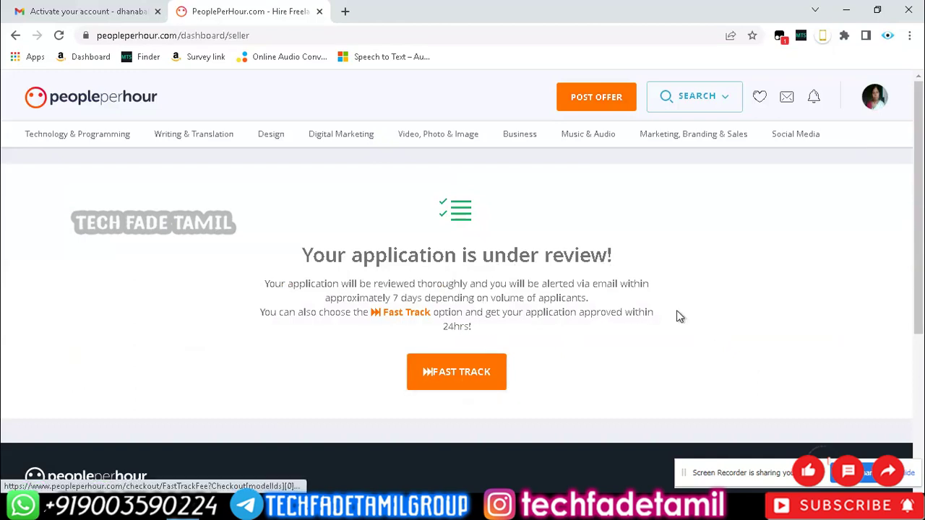
# Scroll through the page showing the 'Your application is under review!' status.
pyautogui.scroll(-1, 699, 323)
pyautogui.scroll(-1, 698, 320)
pyautogui.scroll(2, 698, 322)
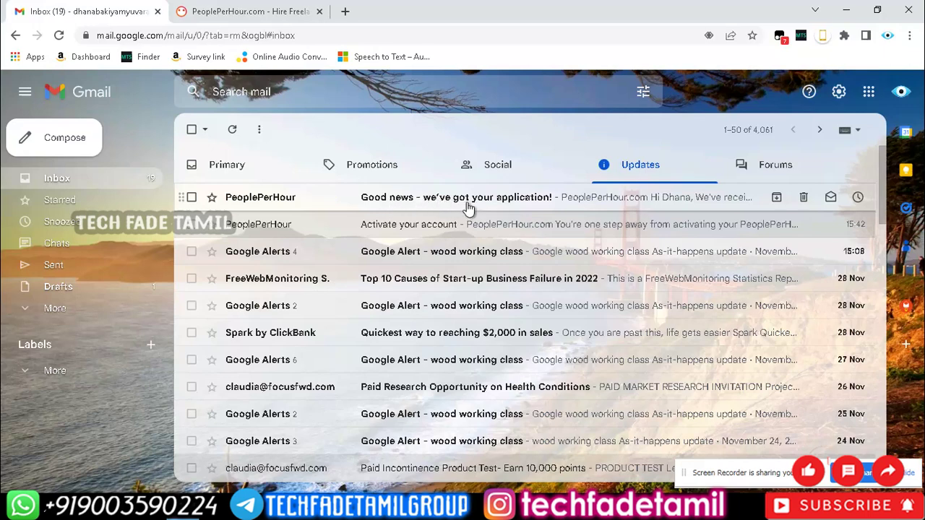
# Open the 'Good news - we've got your application!' email and read through it.
pyautogui.click(468, 205)
pyautogui.scroll(-1, 759, 365)
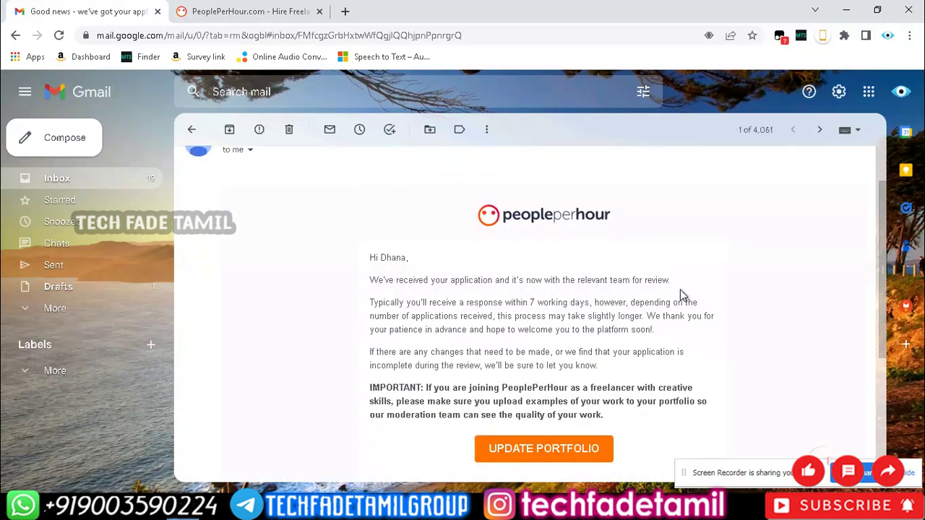
pyautogui.scroll(-1, 681, 347)
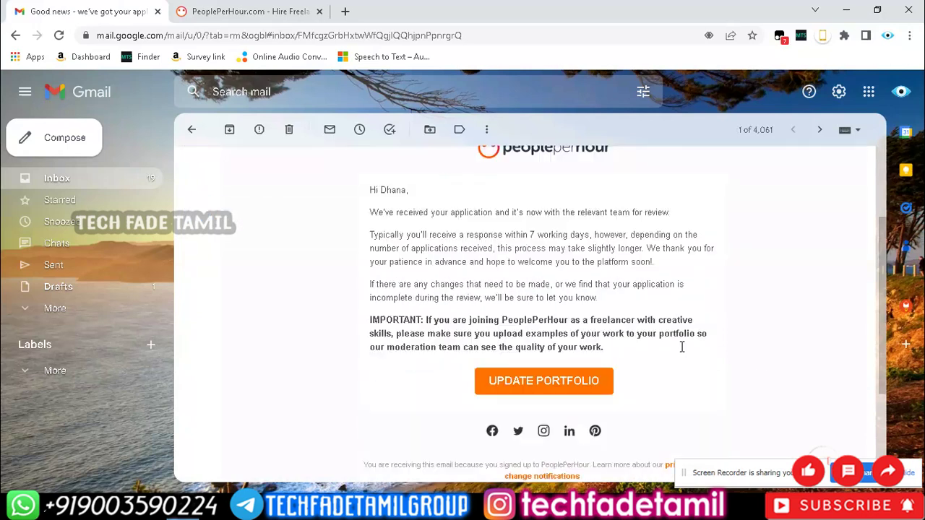